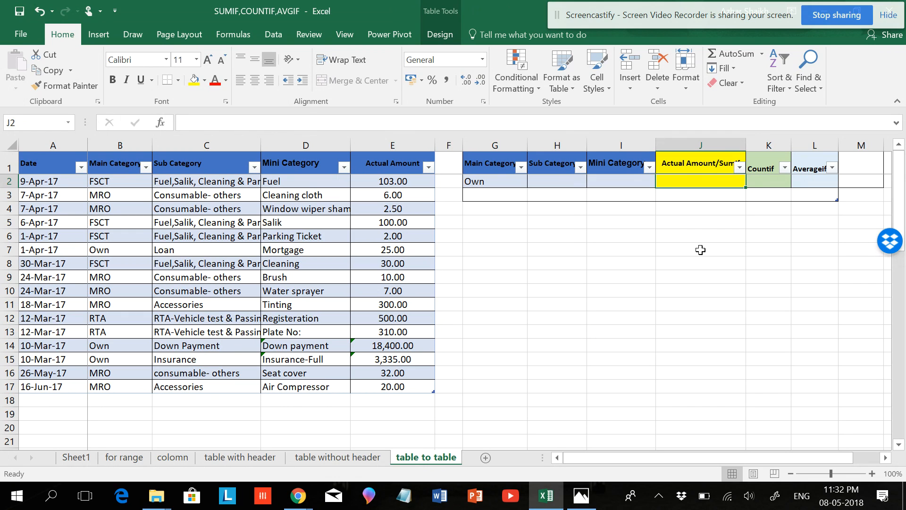
Step: Enter the whole-column formula =SUMIF(B:B,[@[Main Category]],E:E) in cell J2 of the summary table
text(su)
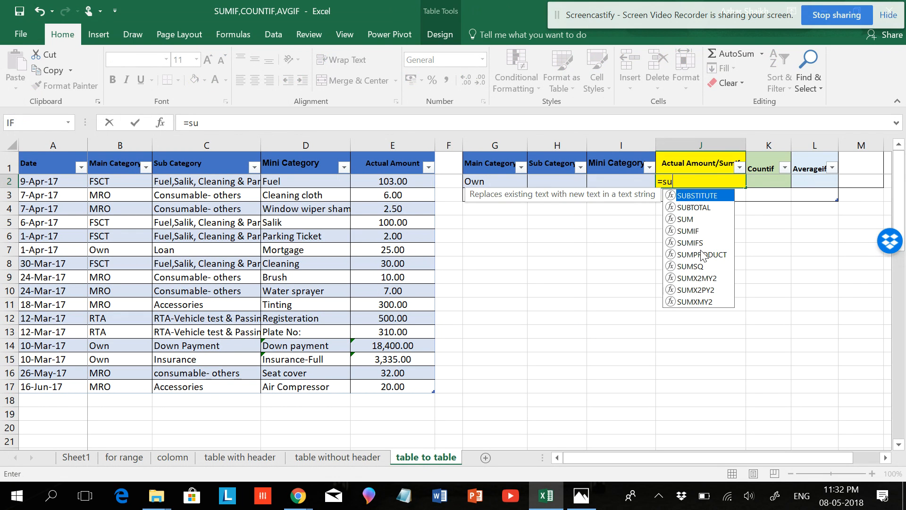
text(mif()
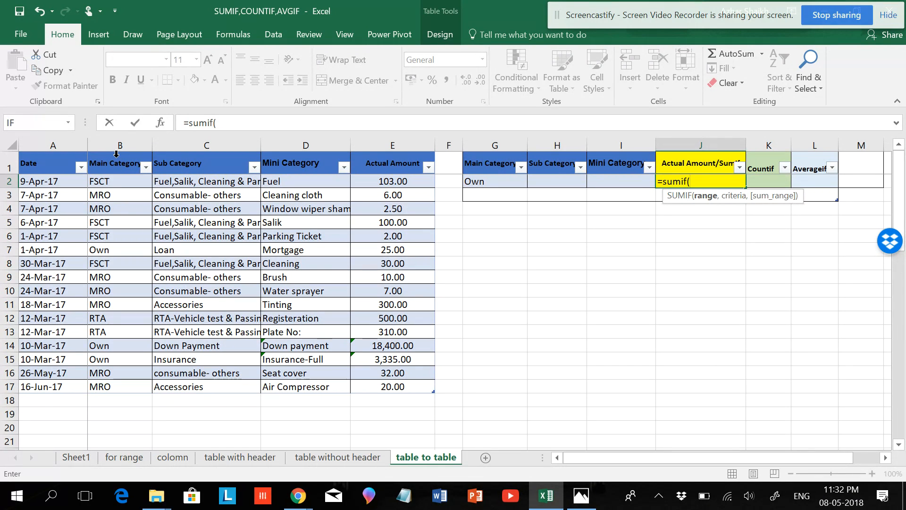
click(115, 143)
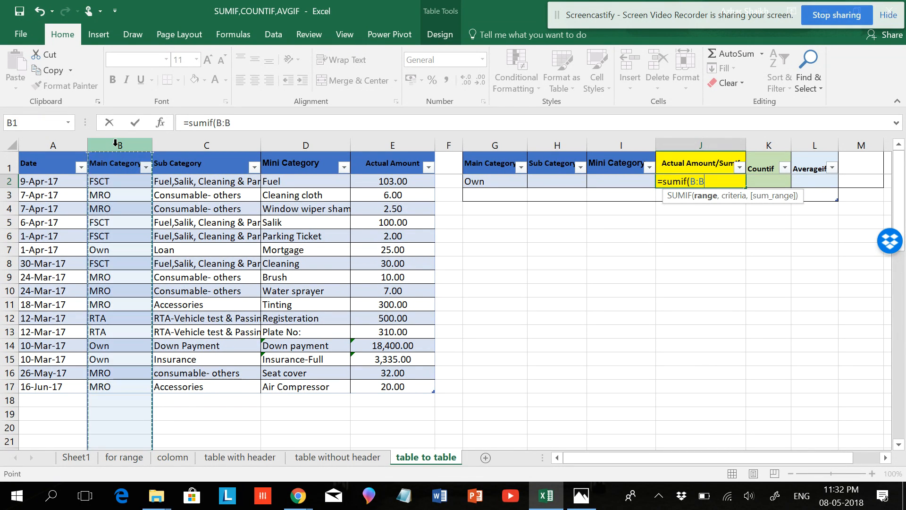
text(,)
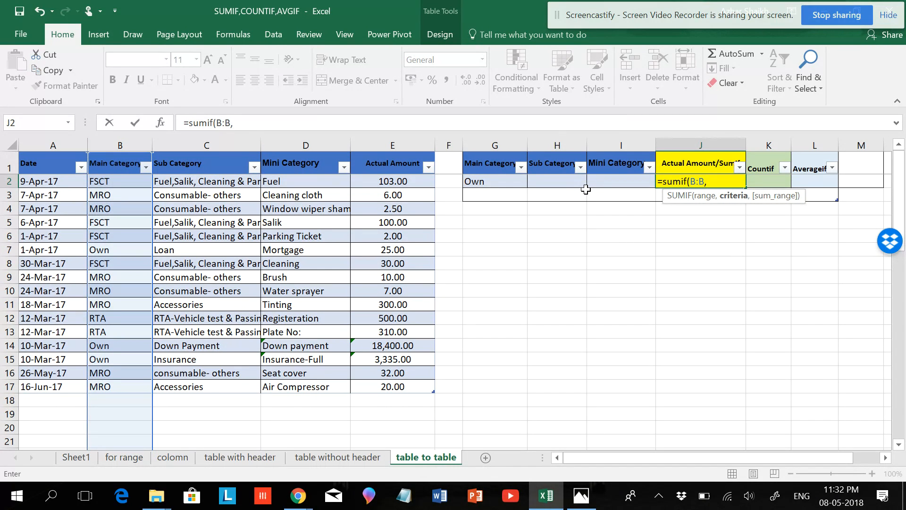
click(476, 181)
text(,)
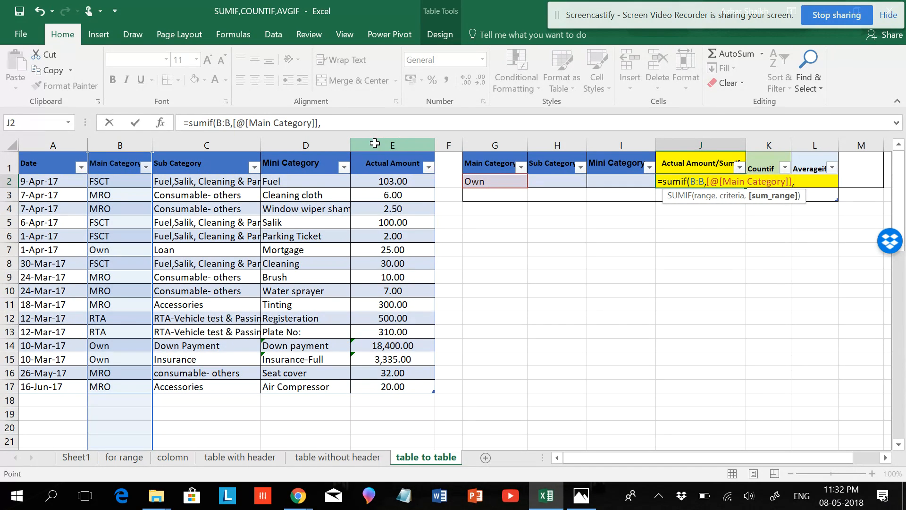
click(377, 145)
click(375, 123)
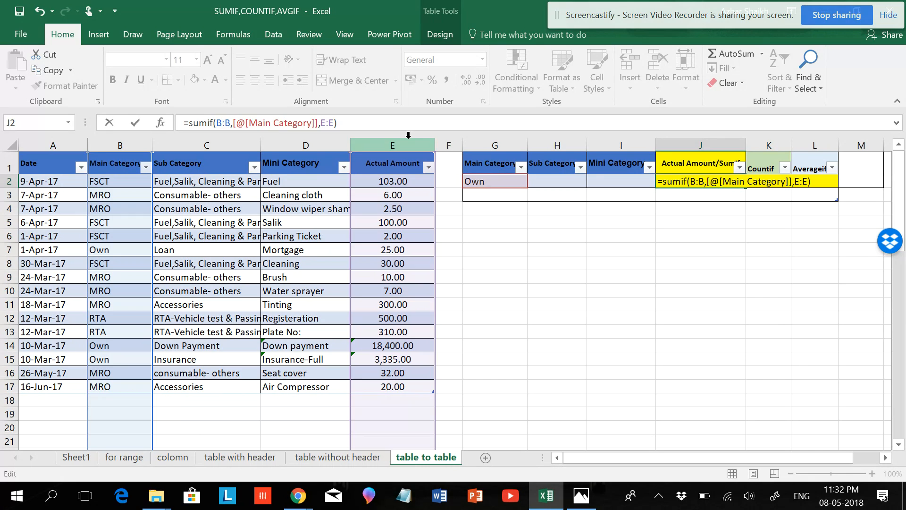
key(Tab)
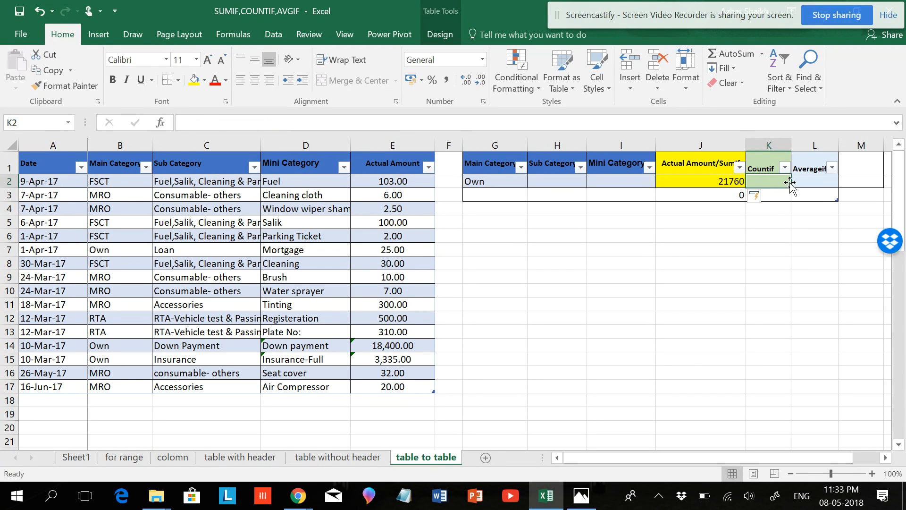
Step: Replace the formula in J2 with =SUMIF(onlyonetable45[[#All],[Main Category]],[@[Main Category]],onlyonetable45[[#All],[Actual Amount]])
click(707, 180)
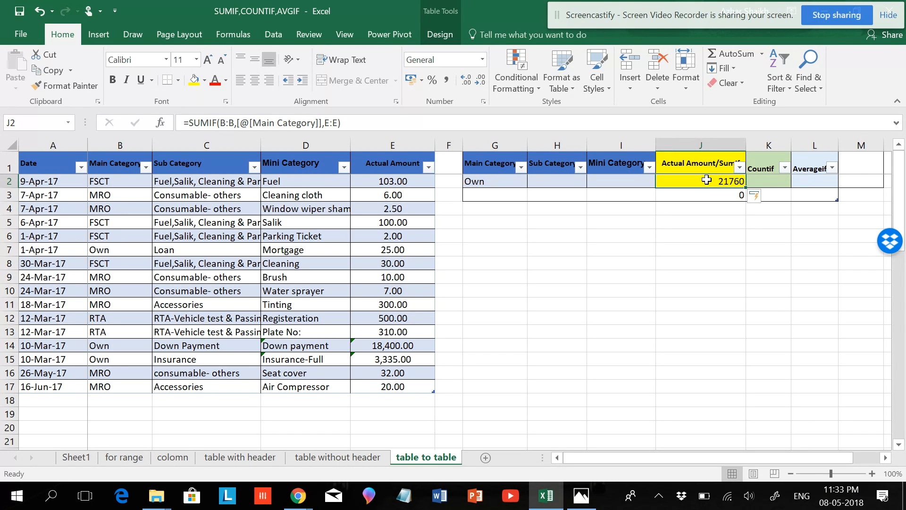
text(=)
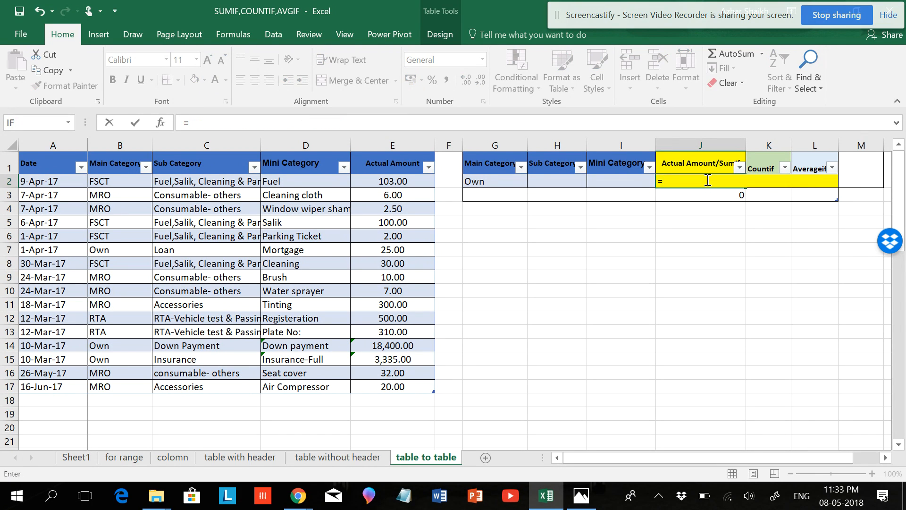
text(sumi)
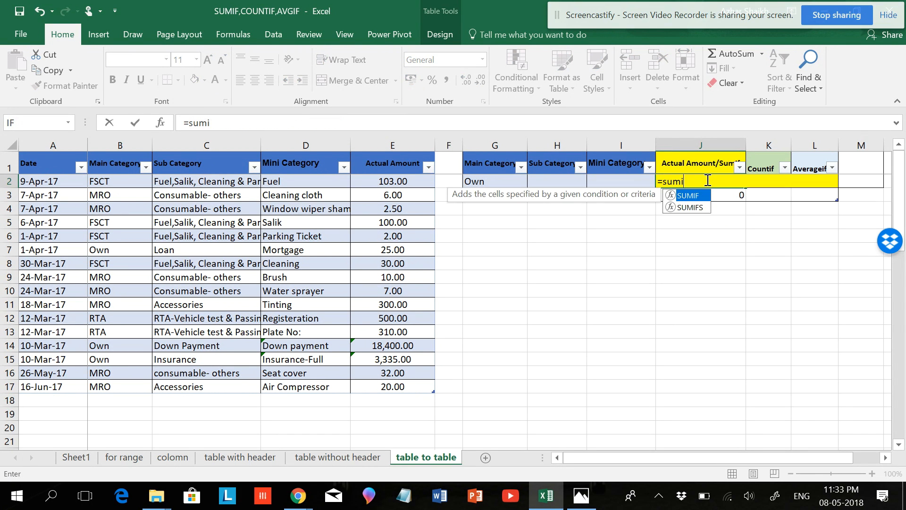
text(f()
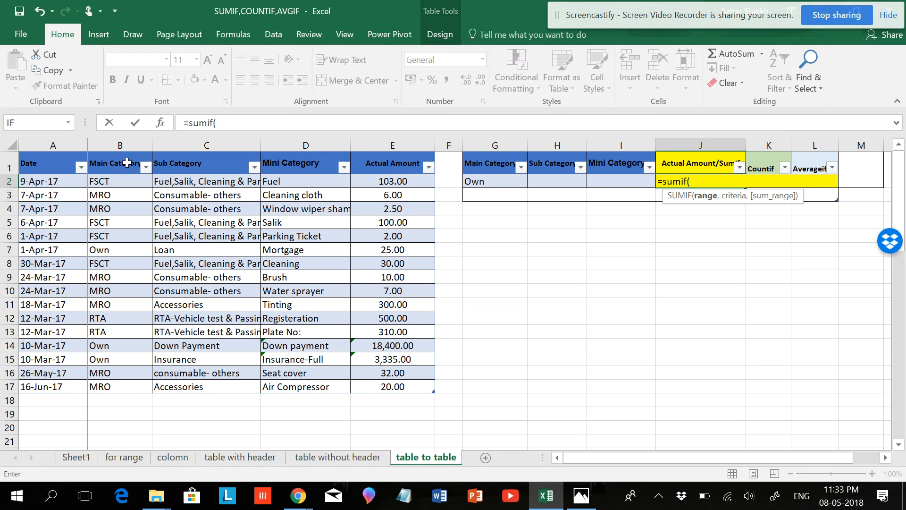
drag(127, 163, 112, 385)
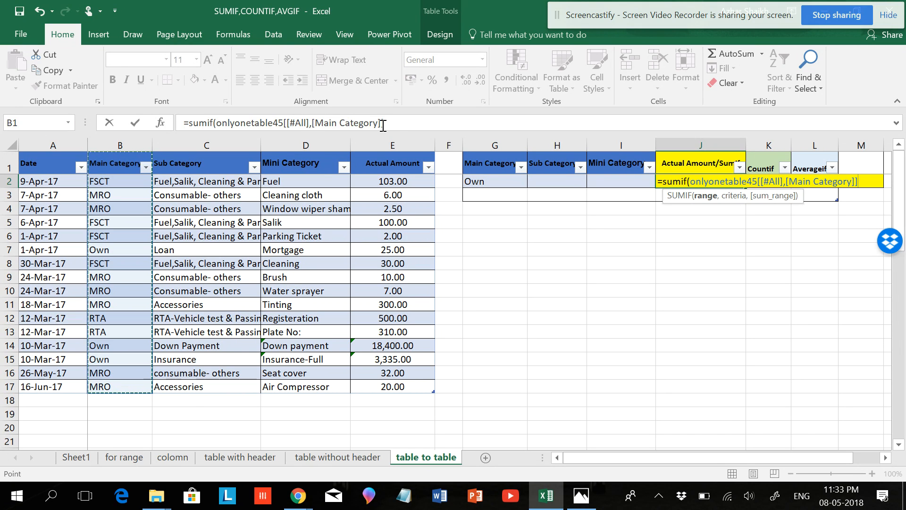
click(400, 126)
text(,)
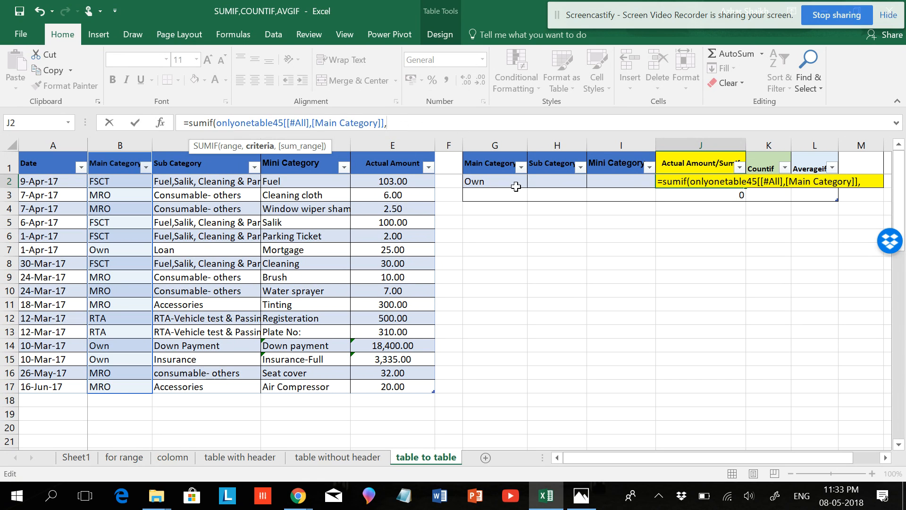
click(489, 182)
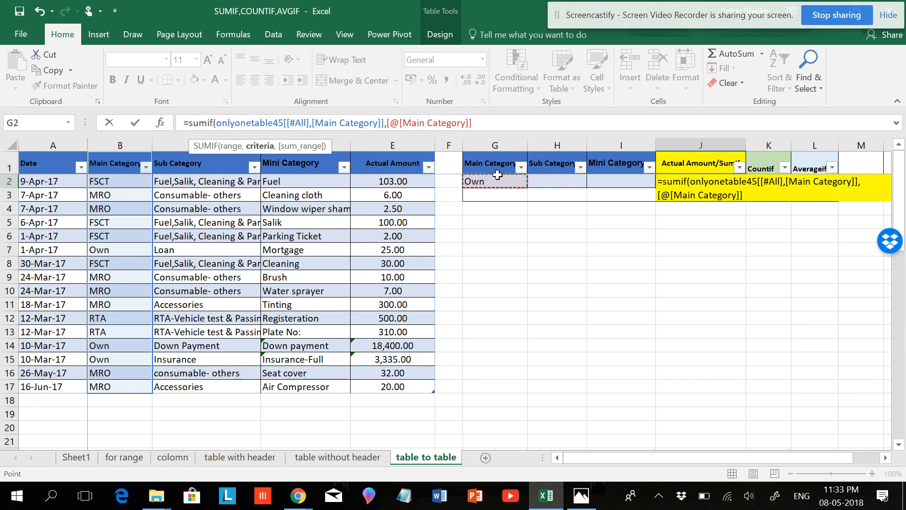
text(,)
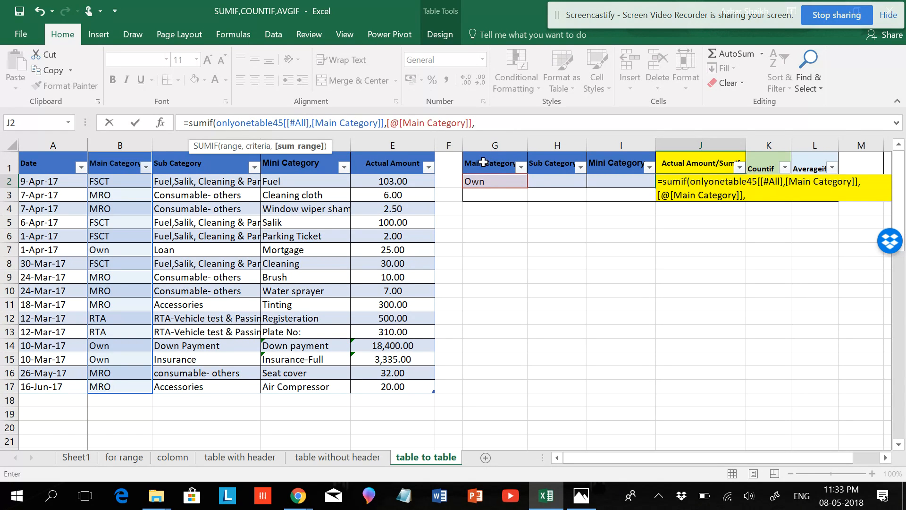
drag(396, 162, 386, 380)
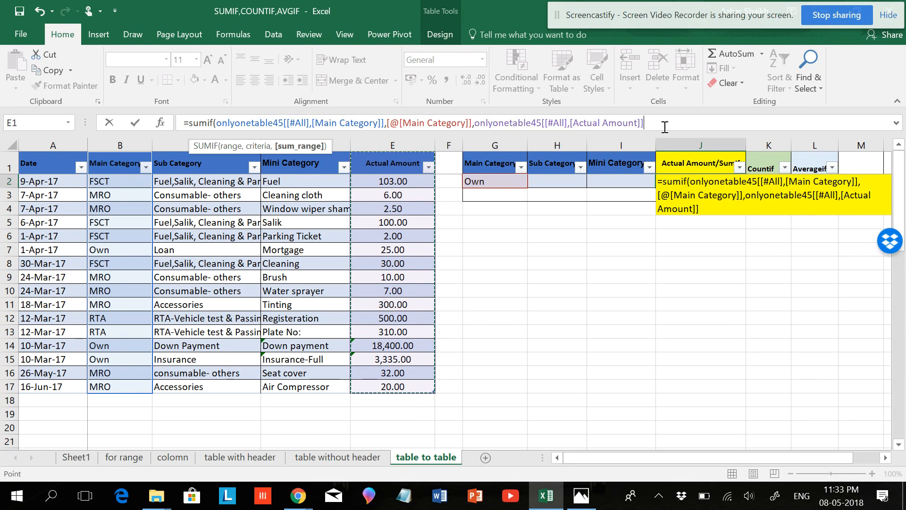
text())
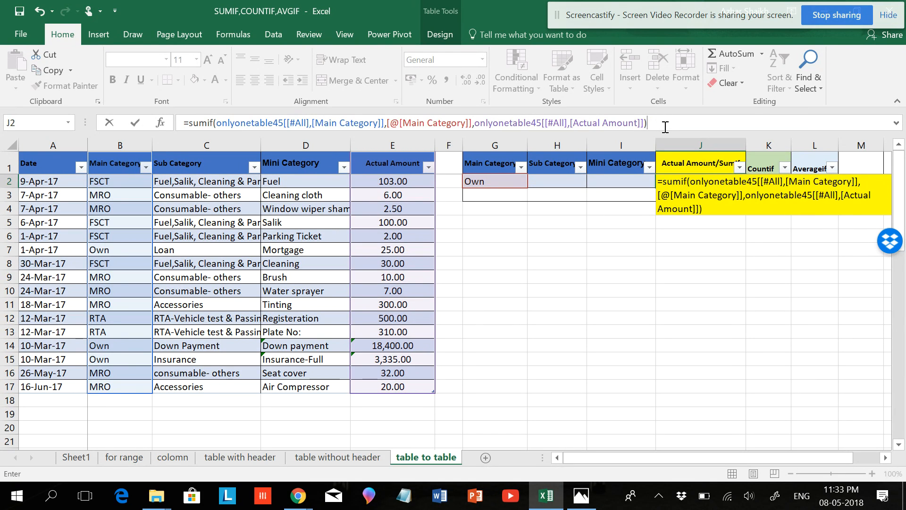
key(Return)
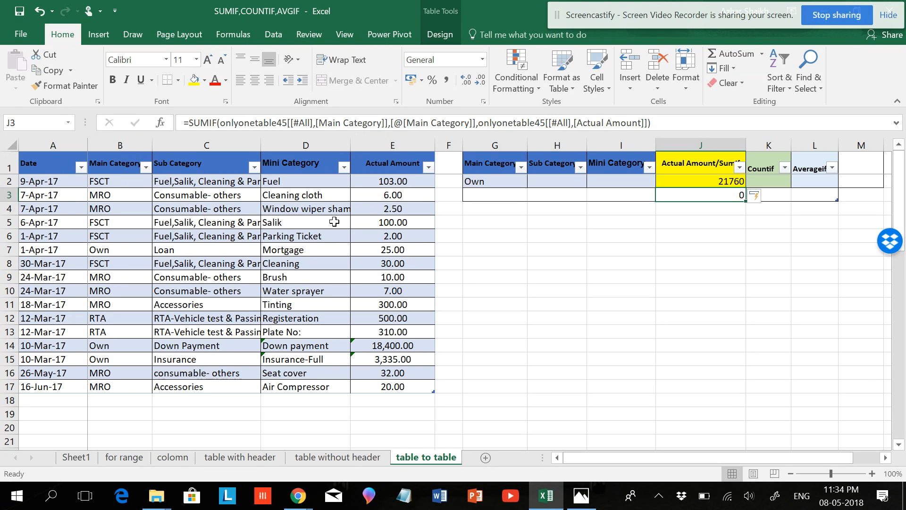
Step: Count the matching categories in K2 with =COUNTIF(onlyonetable45[[#All],[Main Category]],[@[Main Category]])
click(765, 183)
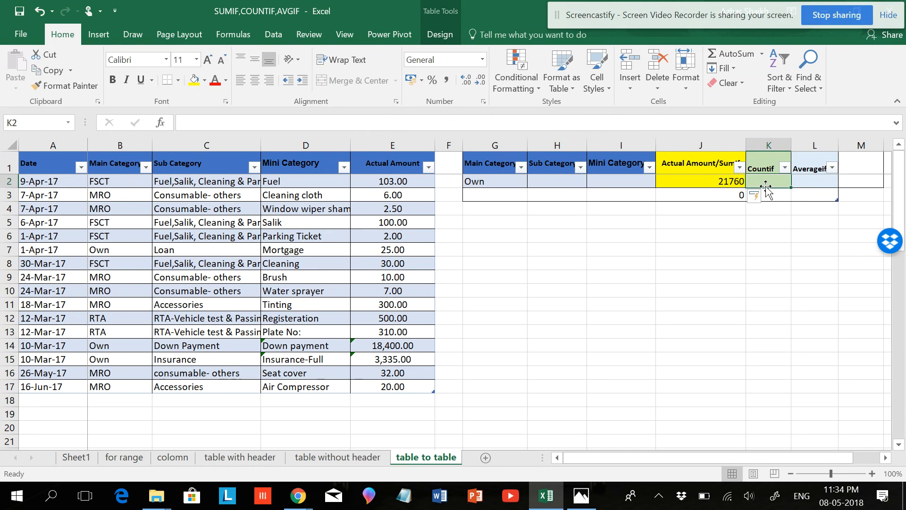
text(=)
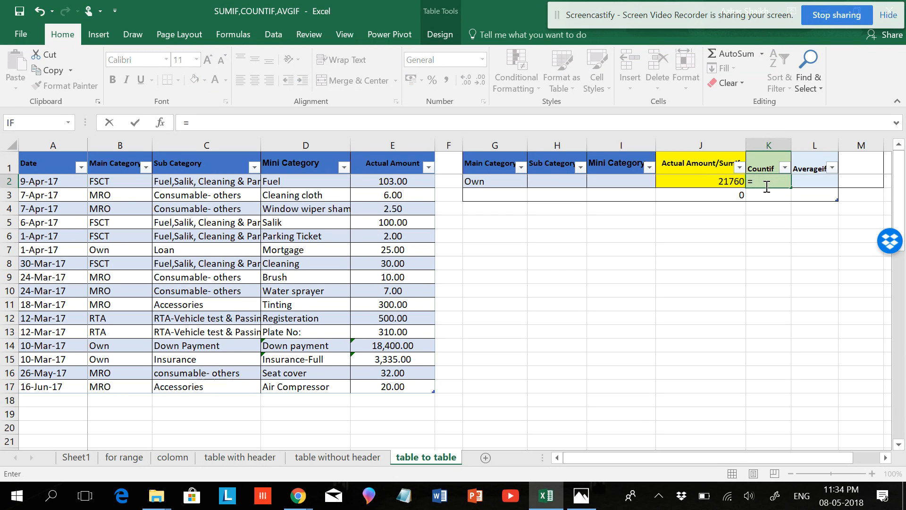
text(count)
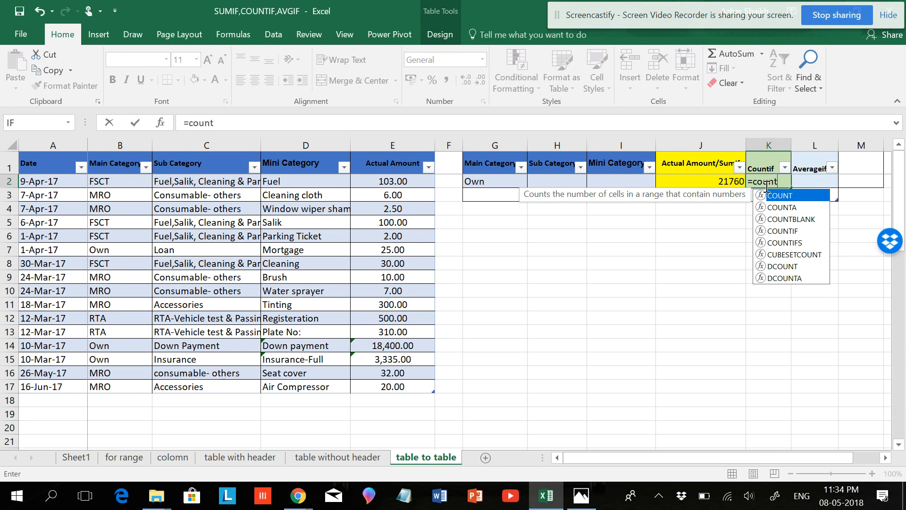
text(if()
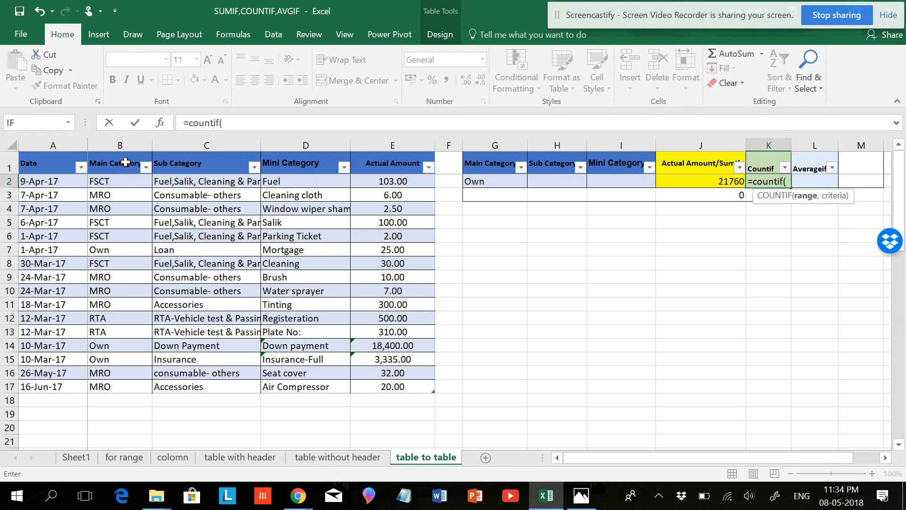
drag(123, 161, 110, 385)
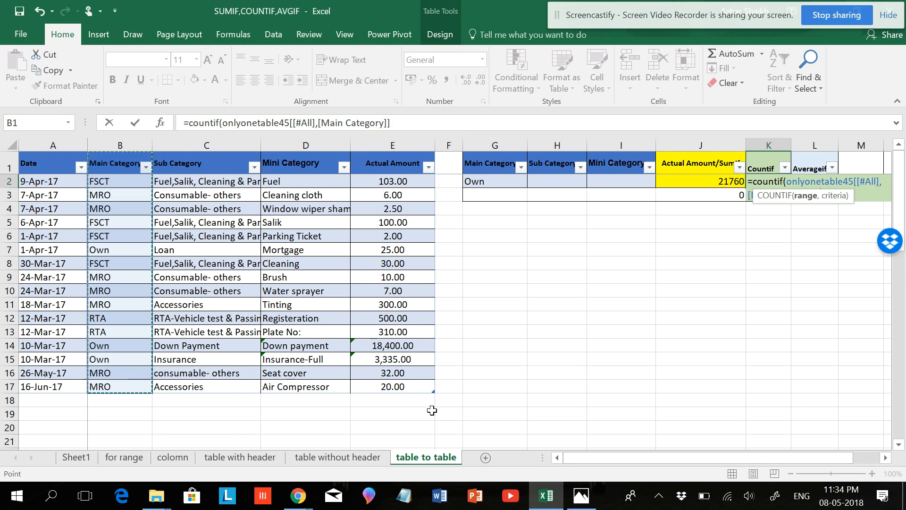
click(407, 125)
text(,)
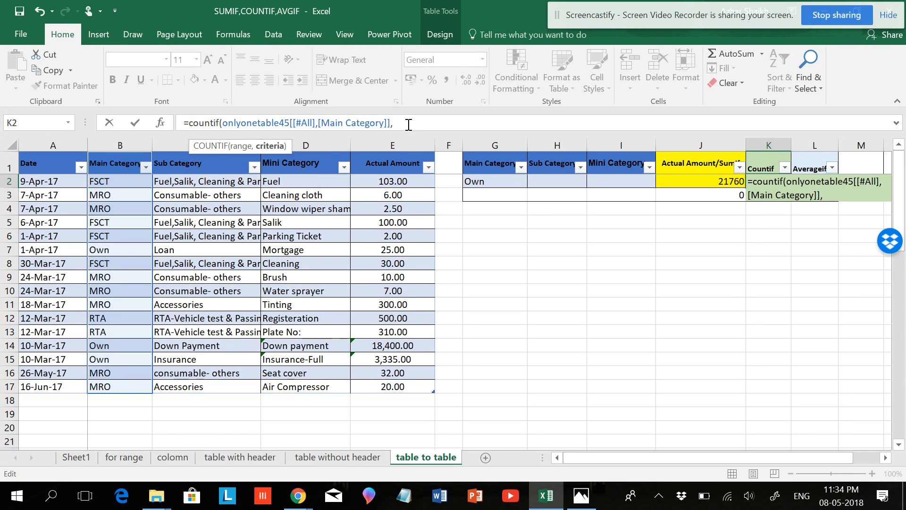
click(481, 181)
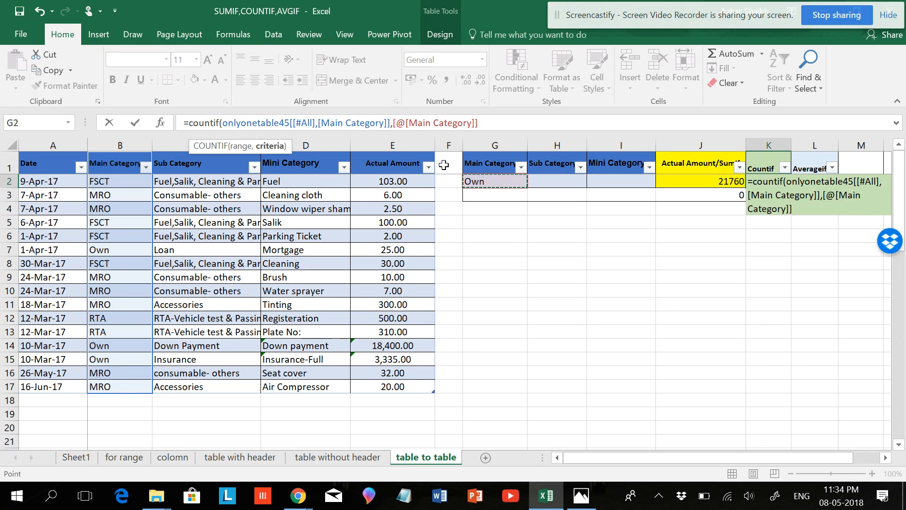
text(,)
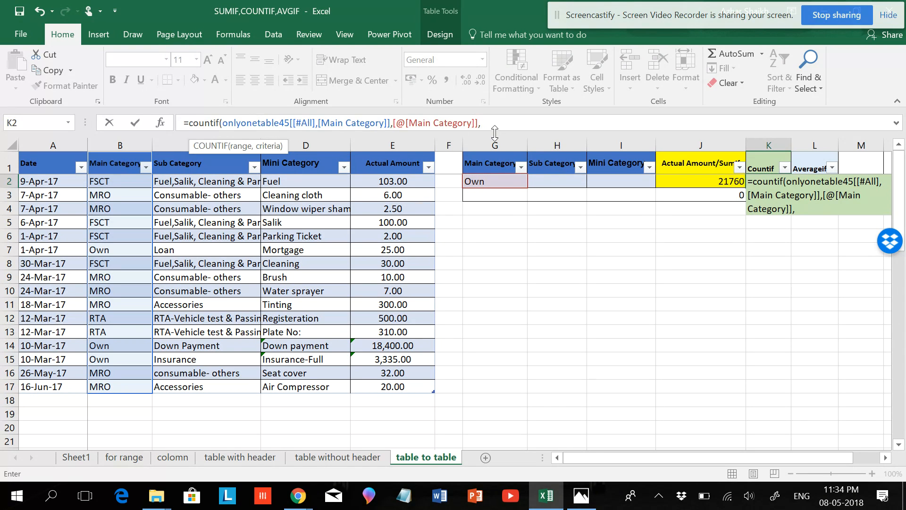
key(BackSpace)
text())
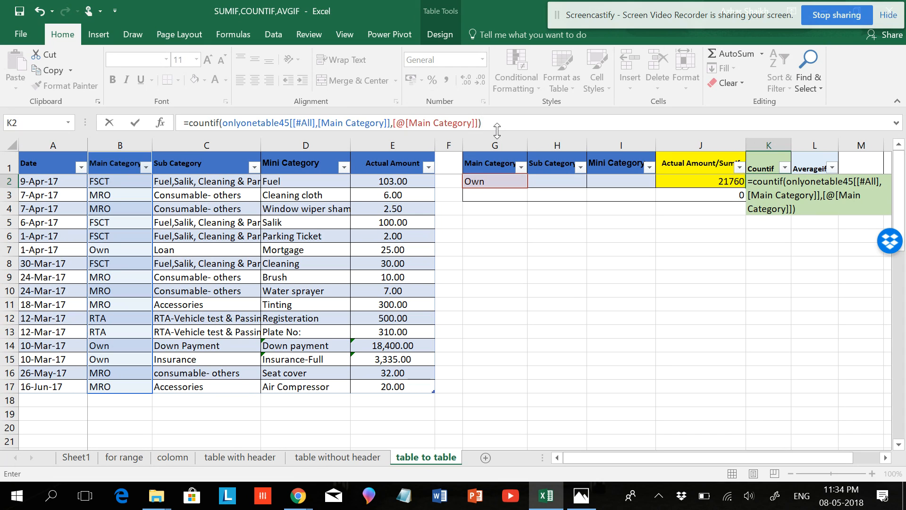
key(Return)
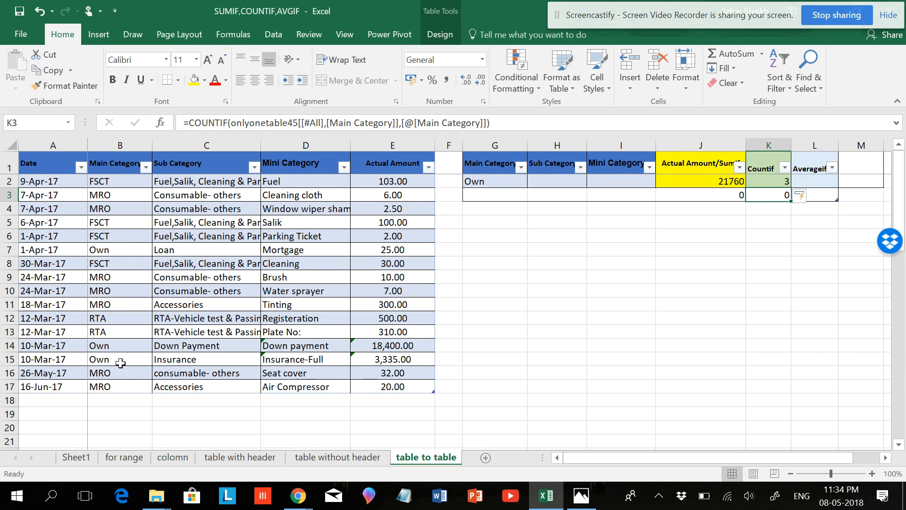
click(825, 180)
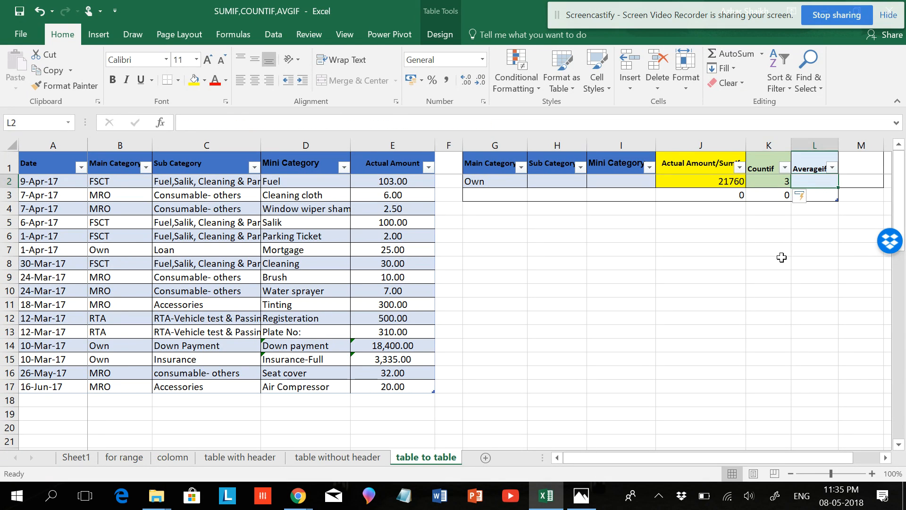
text(=)
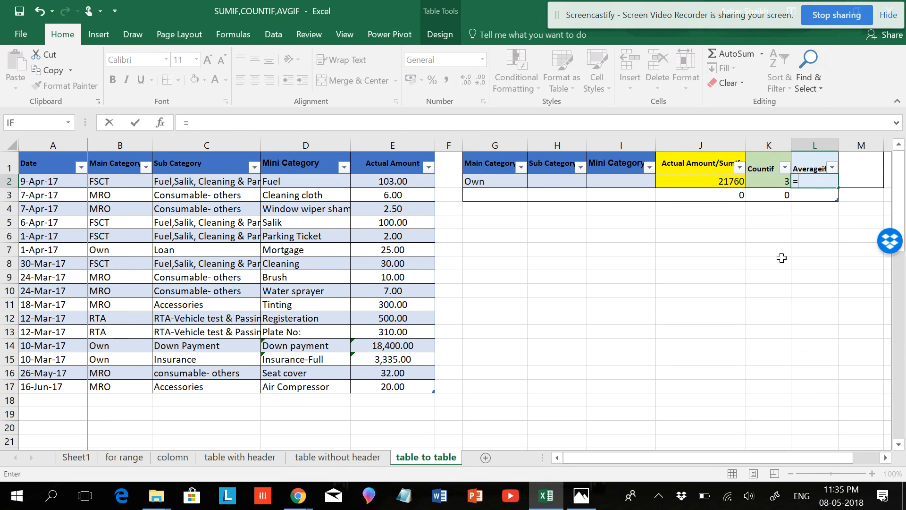
text(averageif)
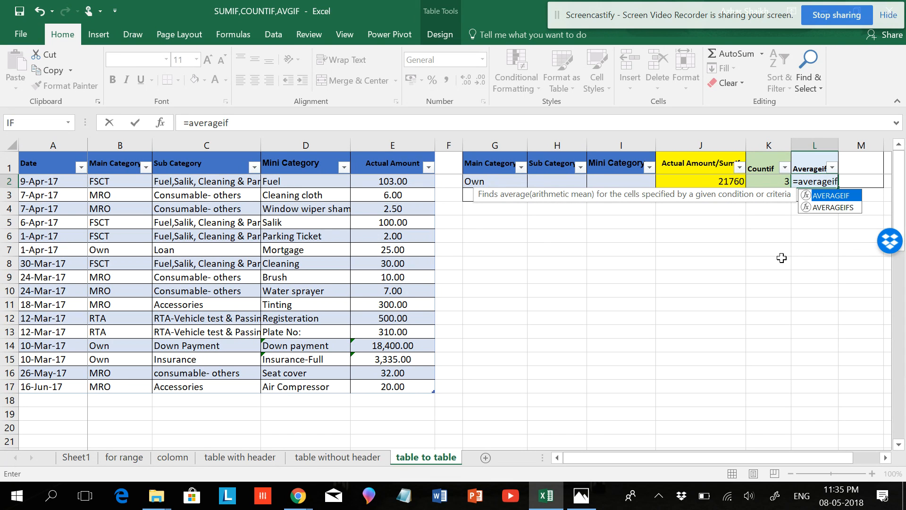
text(()
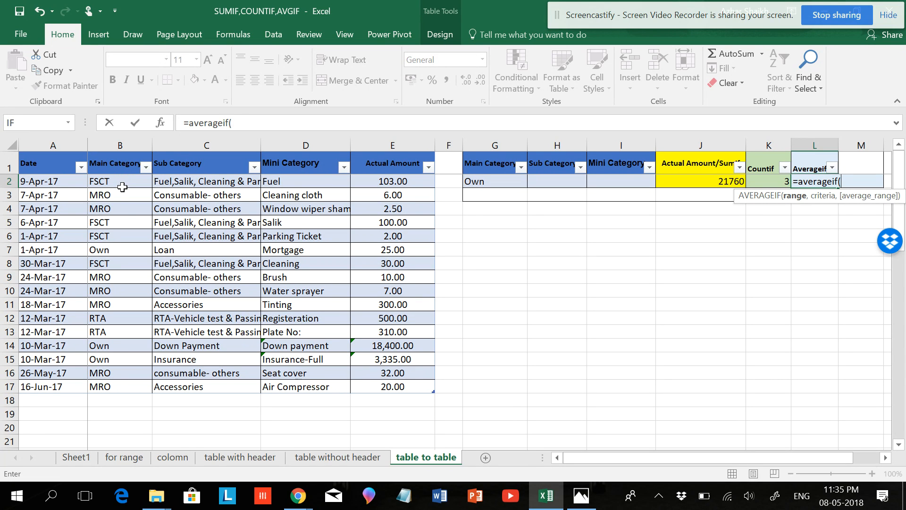
key(Escape)
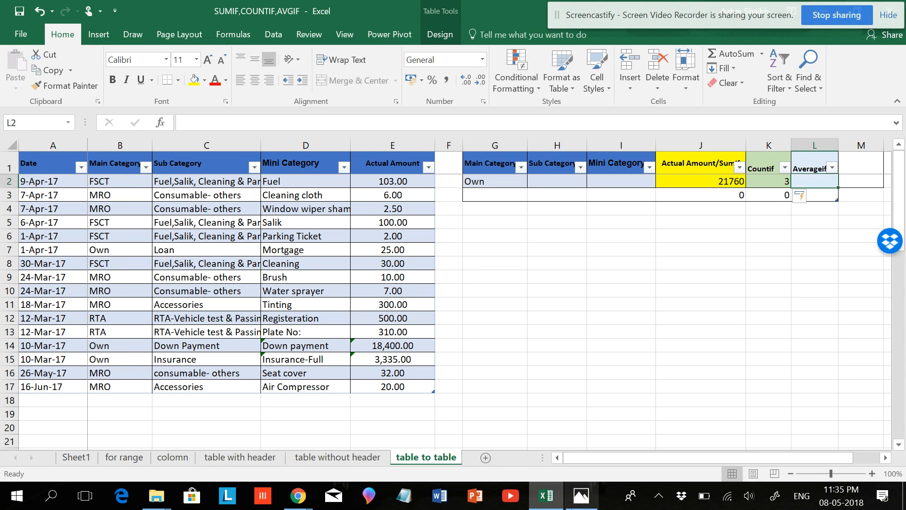
Step: Add a row to the expense table by entering 1 in B18, directly below the last Main Category entry
click(150, 406)
text(1)
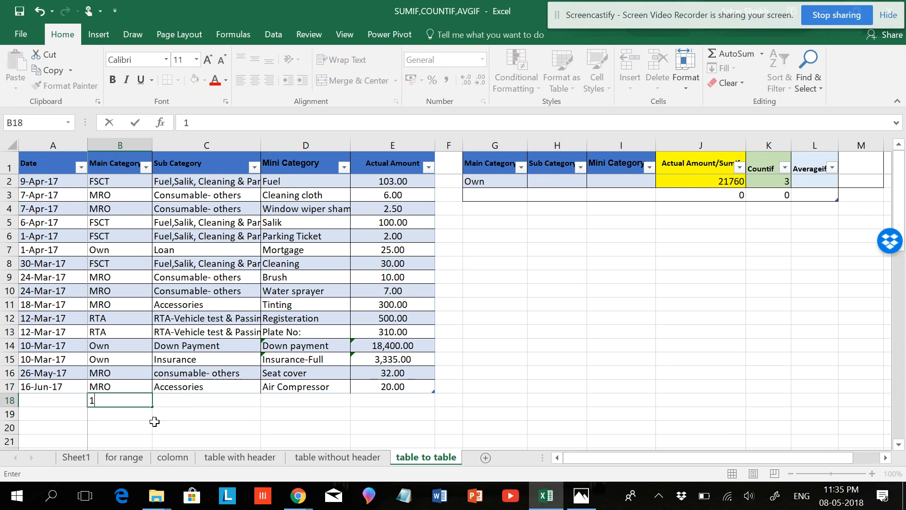
key(Return)
key(Return)
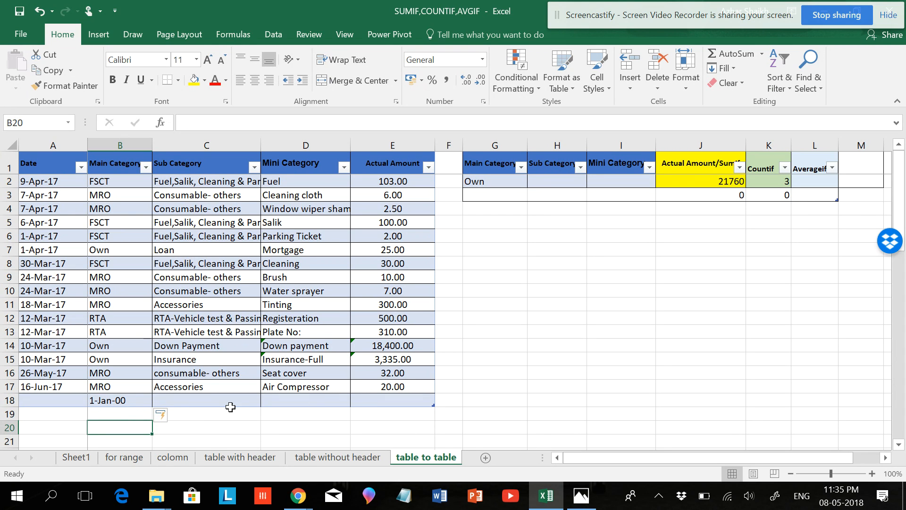
Step: Clear B18 and extend the expense table with an empty row 19 by using a temporary 2 in B19
click(136, 403)
key(Delete)
click(131, 413)
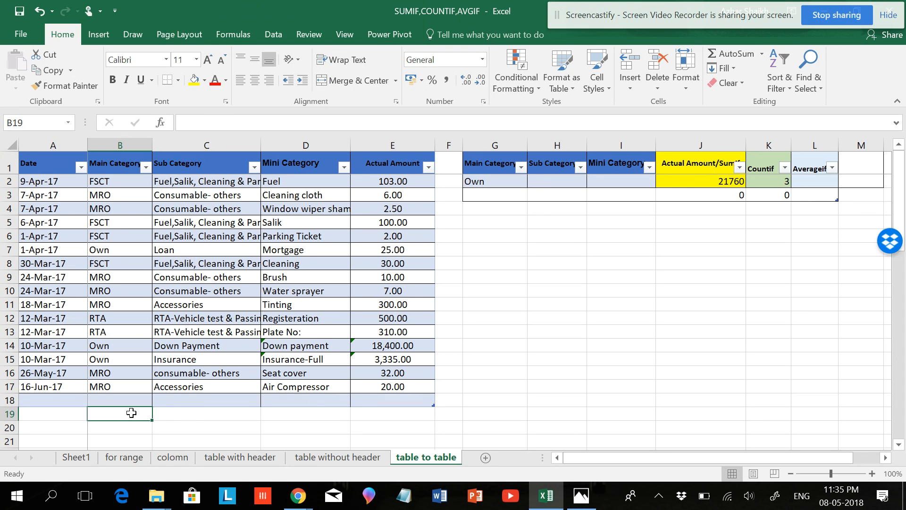
text(2)
key(Tab)
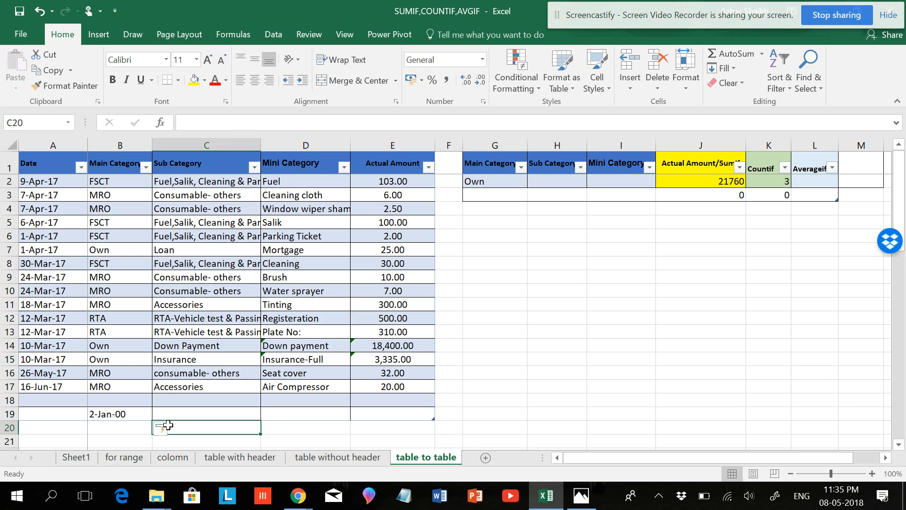
click(121, 411)
key(Delete)
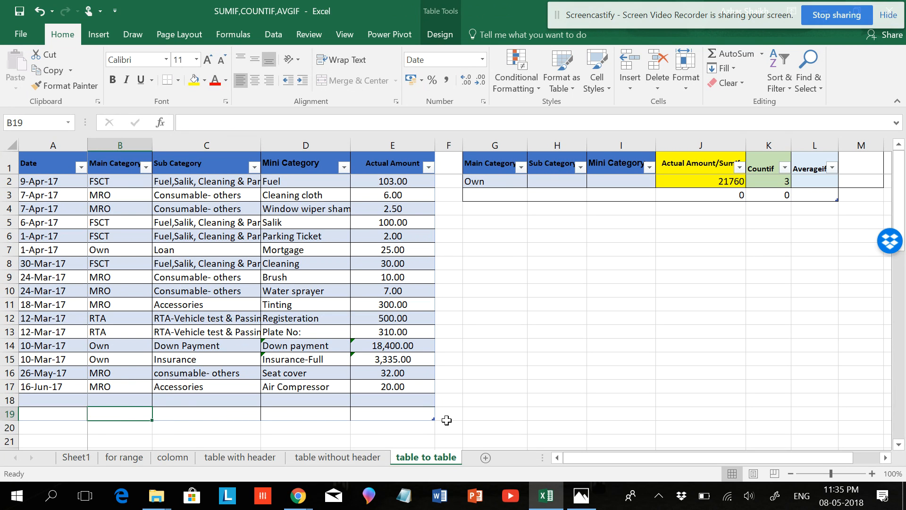
Step: Extend the expense table with an empty row 20 by using a temporary 3 in B20
click(142, 425)
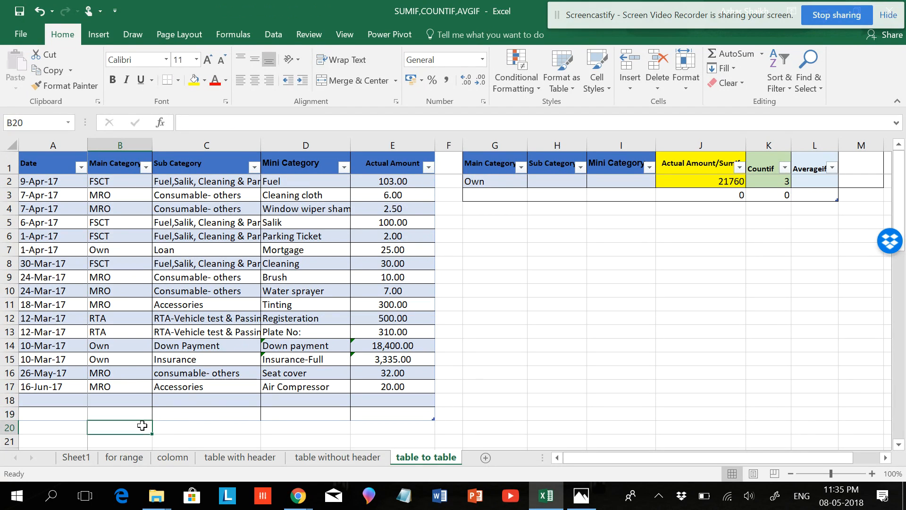
text(3)
key(Tab)
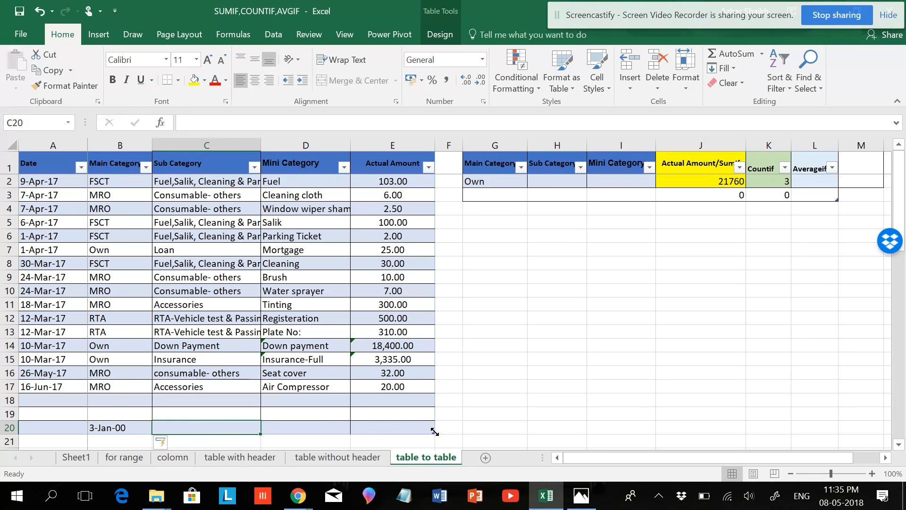
click(124, 427)
key(Delete)
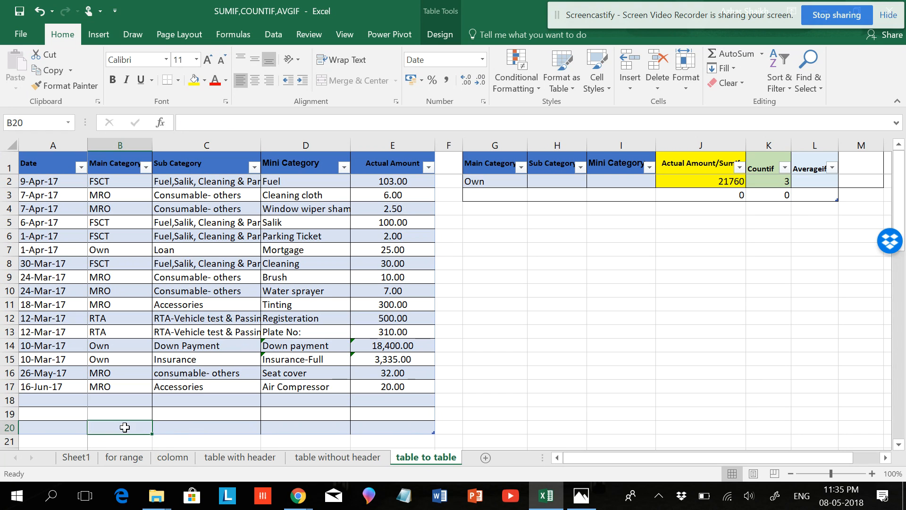
Step: Average the matching amounts in L2 with =AVERAGEIF(onlyonetable45[Main Category],[@[Main Category]],onlyonetable45[Actual Amount])
click(824, 183)
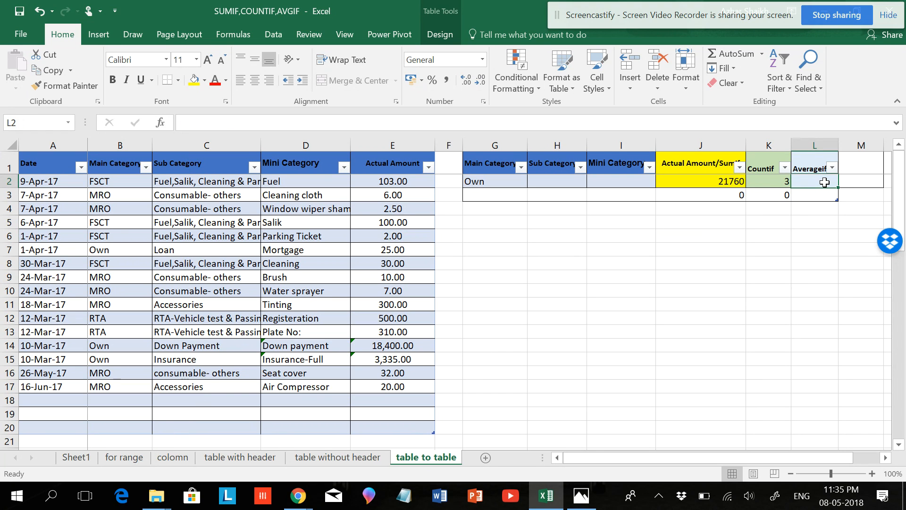
text(=aver)
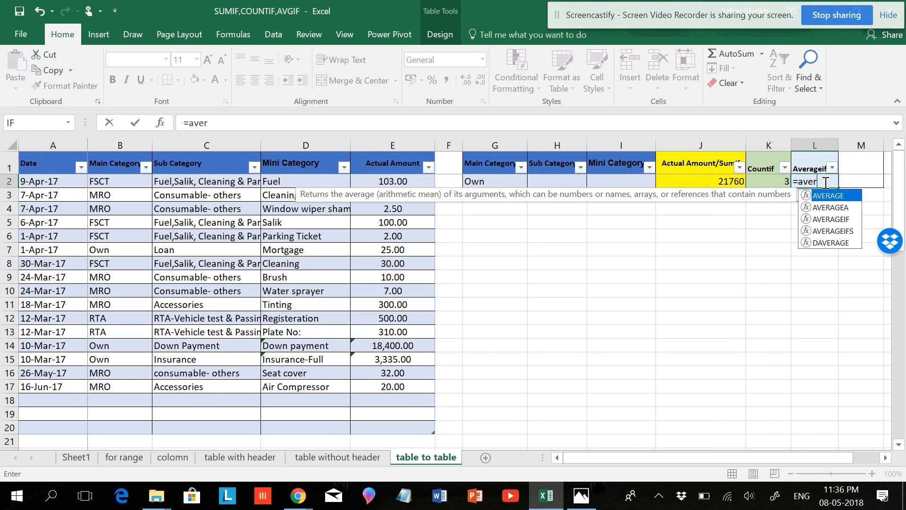
text(ageif)
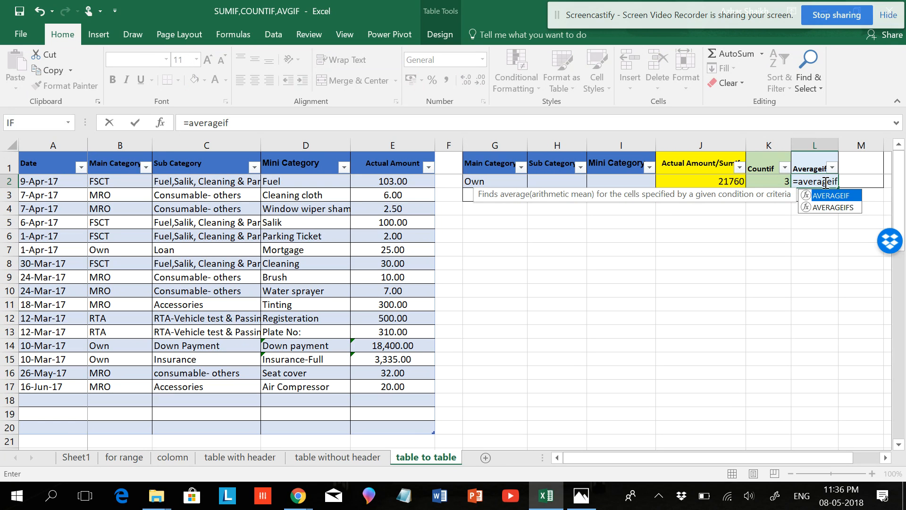
text(()
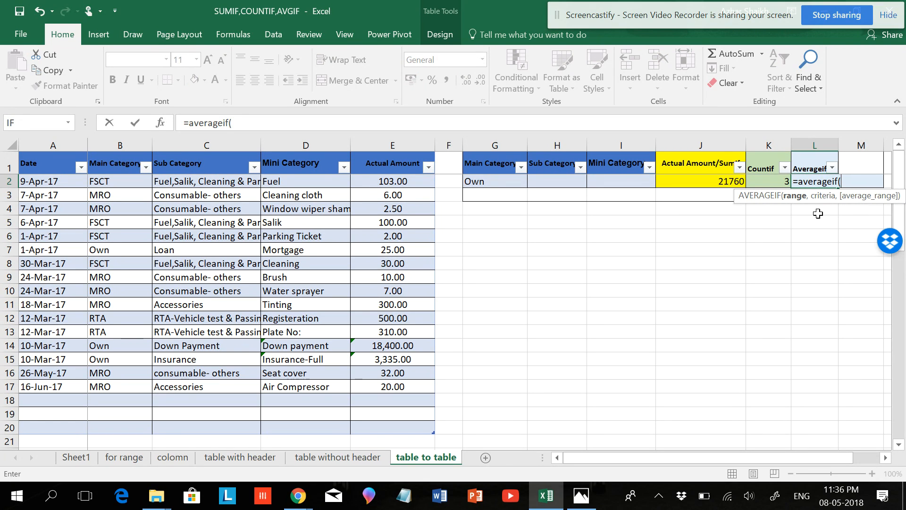
drag(115, 181, 104, 425)
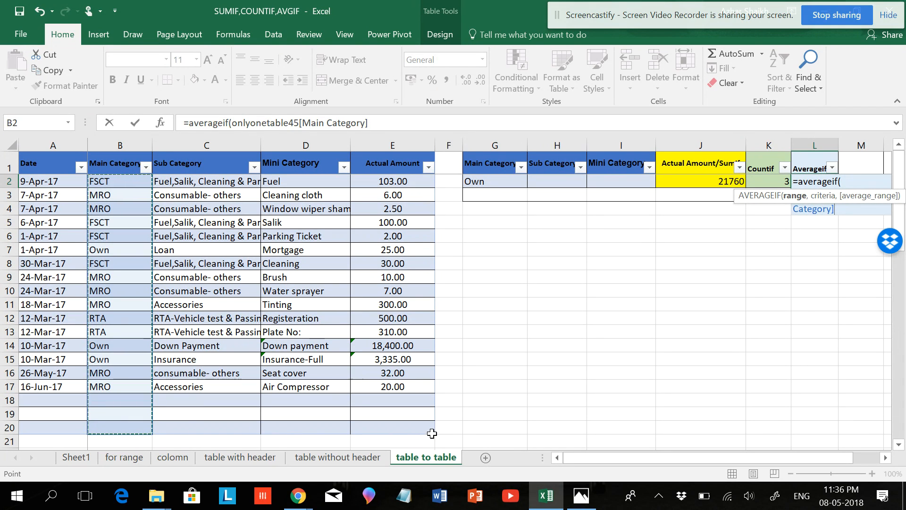
click(377, 127)
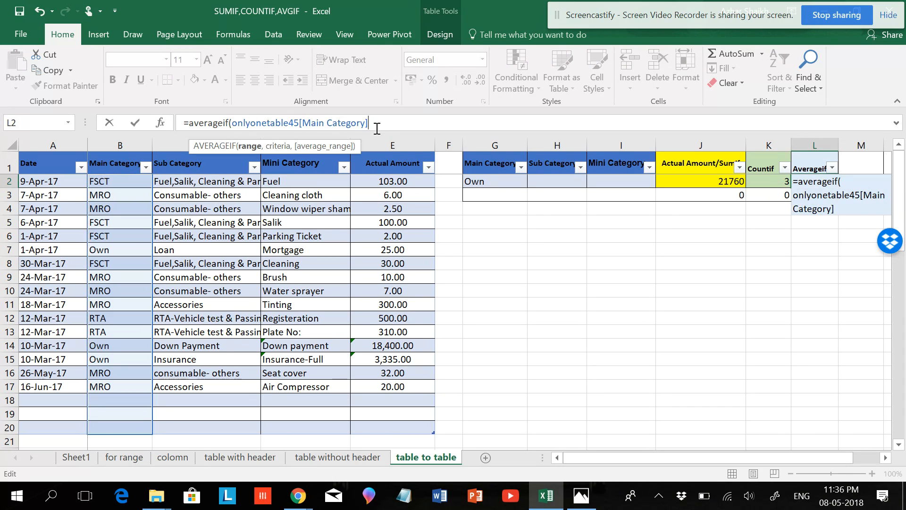
text(,)
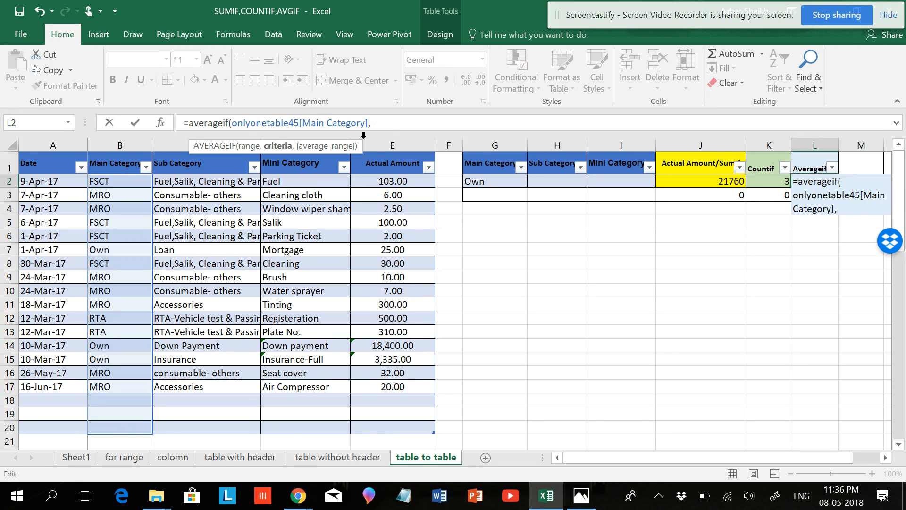
click(486, 183)
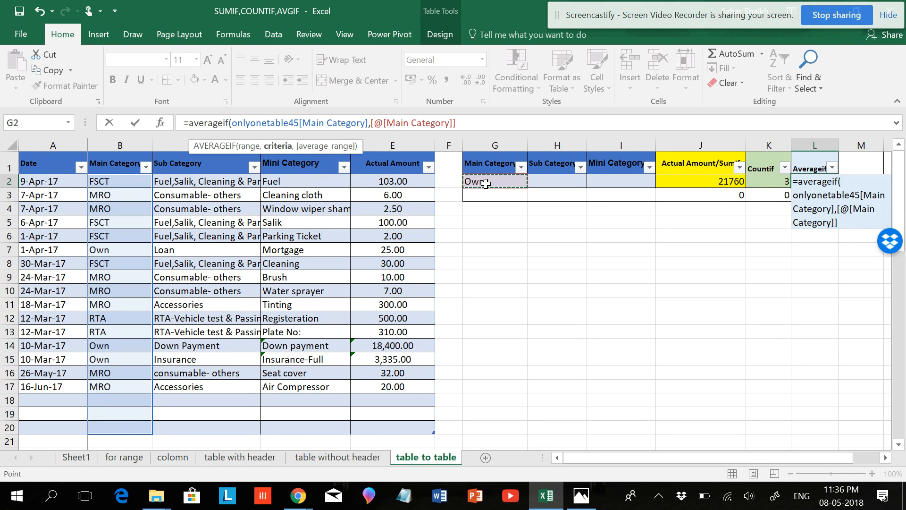
text(,)
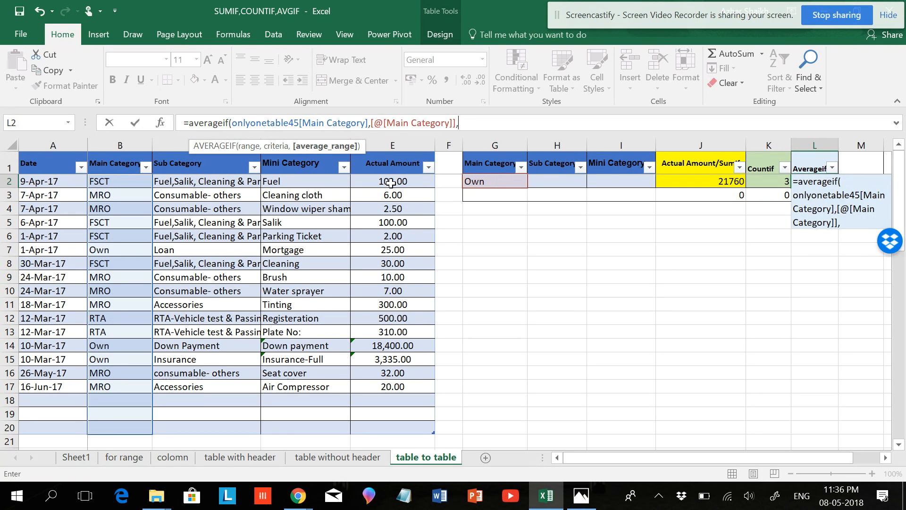
drag(394, 181, 383, 423)
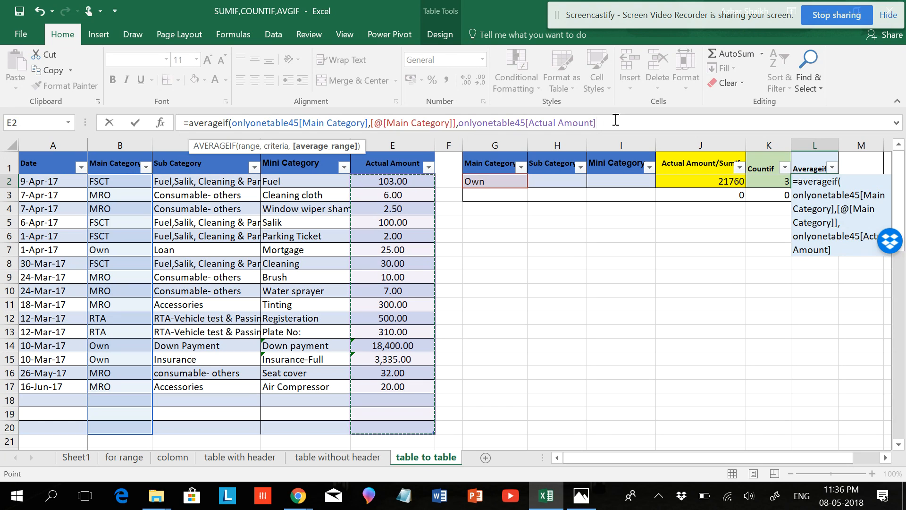
text())
key(Return)
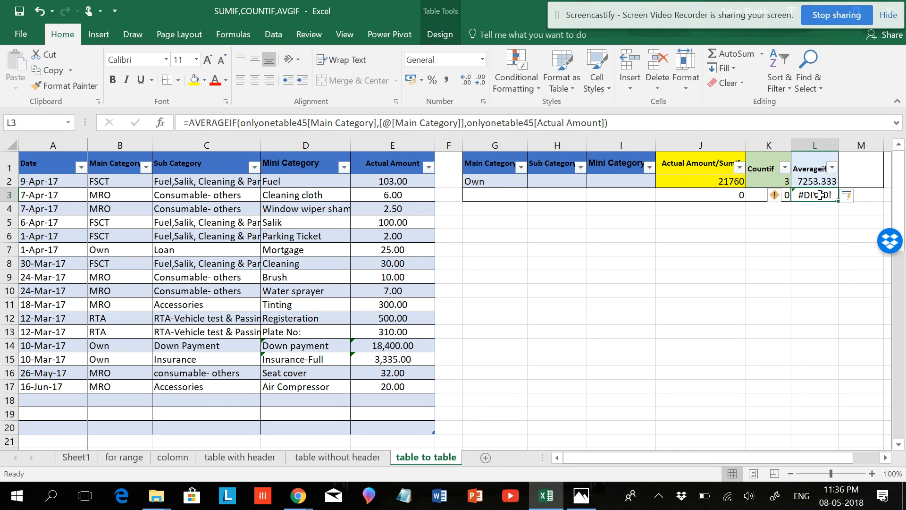
Step: Shrink the summary table so it ends at row 2 and clear the leftover formulas in J3:L3
key(Delete)
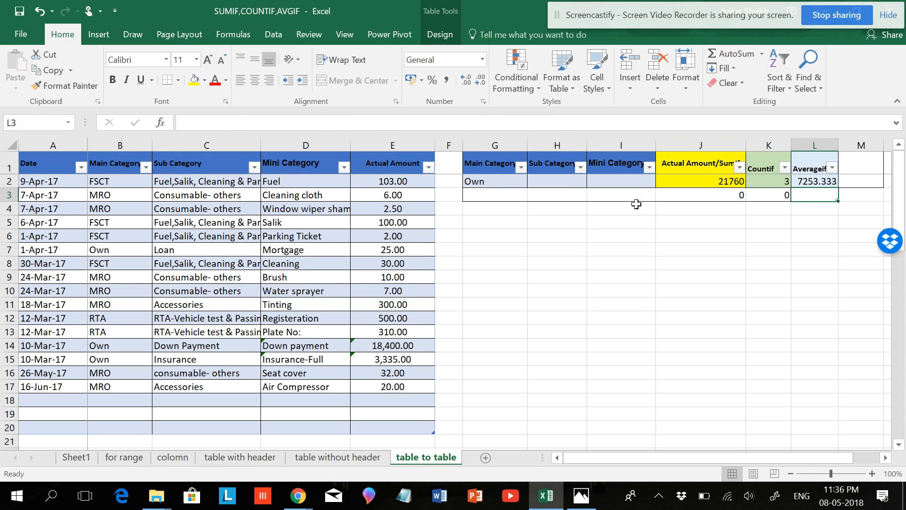
click(824, 208)
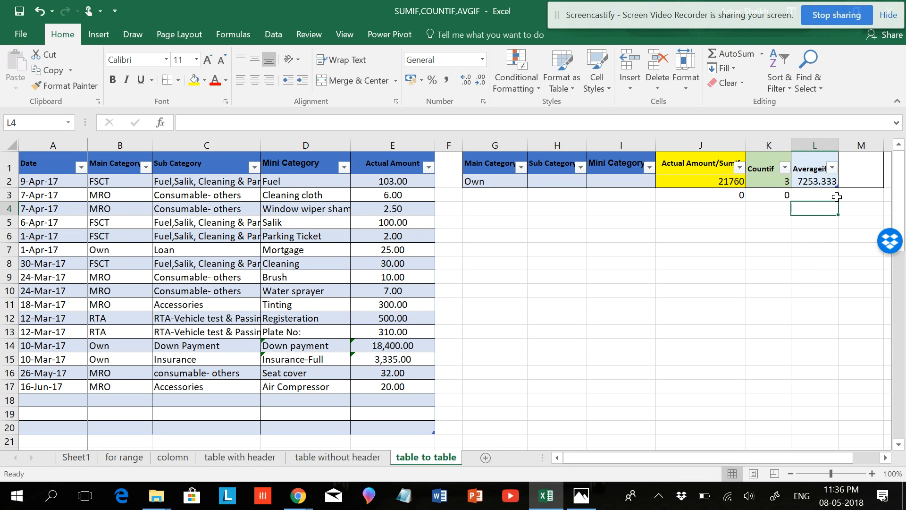
drag(823, 194, 740, 198)
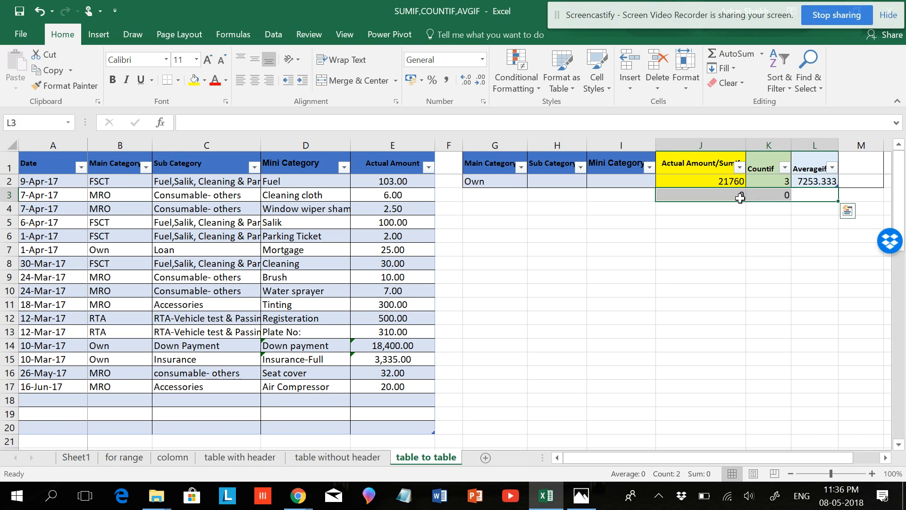
key(Delete)
click(819, 222)
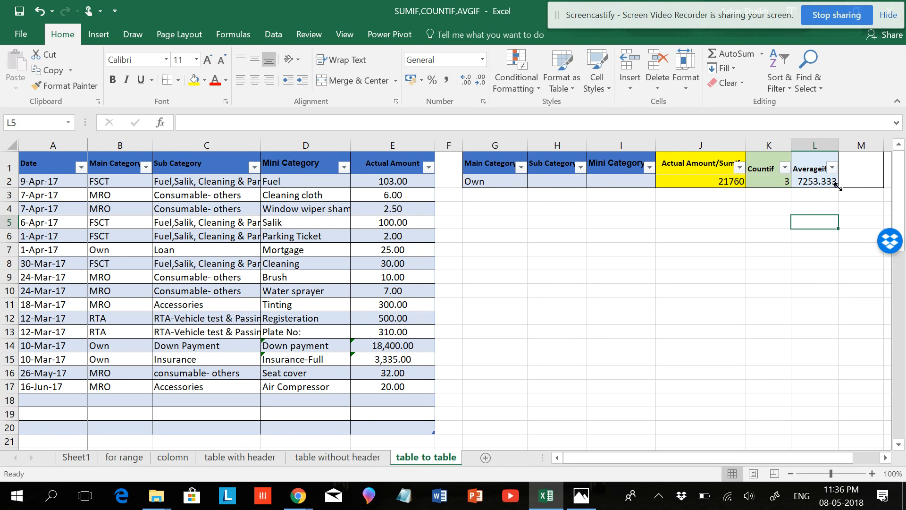
Step: Extend the summary table down to row 5 so its column formulas fill the added rows
drag(838, 188, 835, 231)
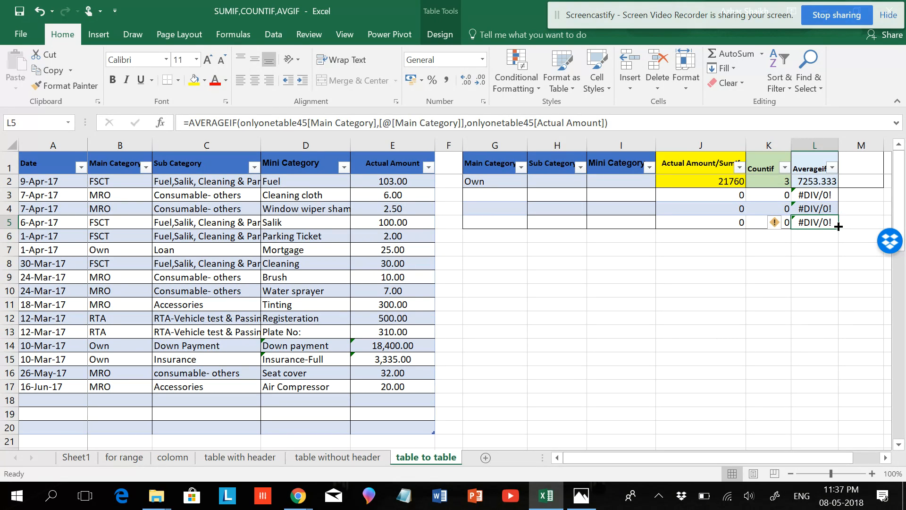
drag(838, 227, 838, 198)
click(824, 249)
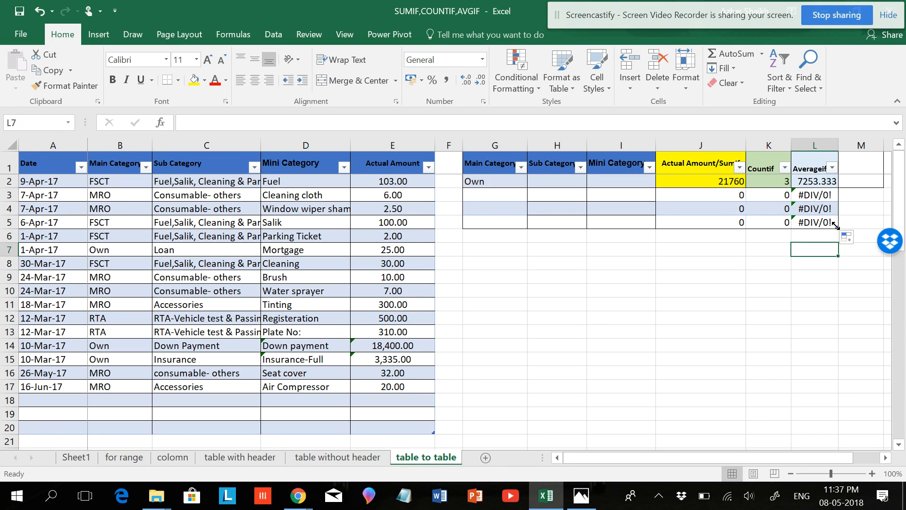
Step: Resize the summary table back to row 2 and clear all contents and formatting from G3:L6
drag(835, 226, 824, 193)
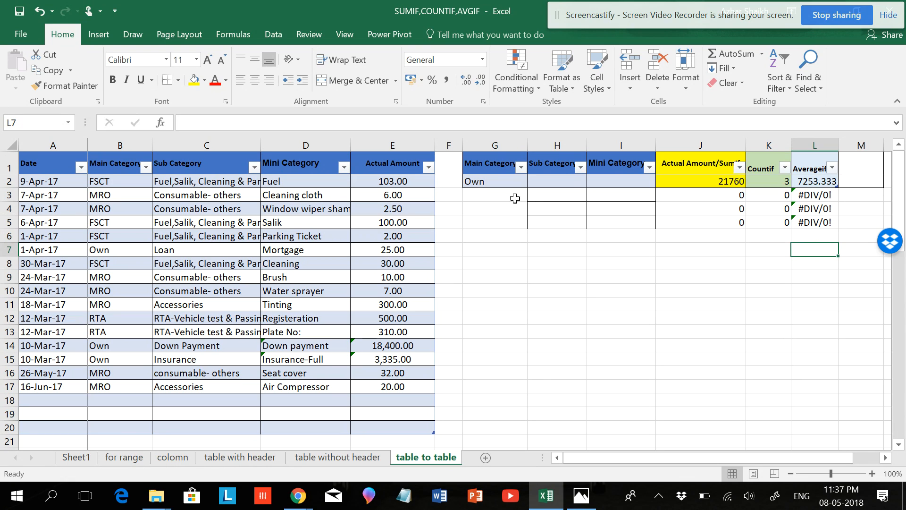
drag(503, 200, 831, 236)
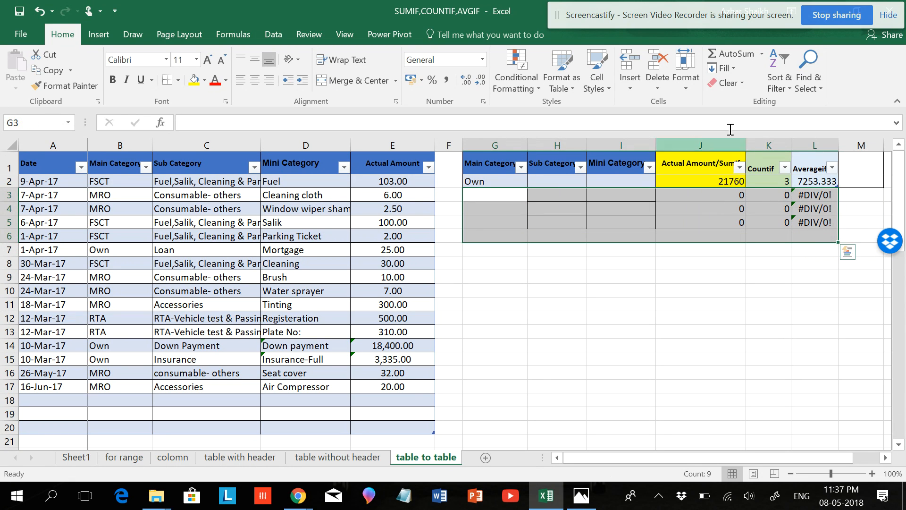
click(733, 84)
click(750, 100)
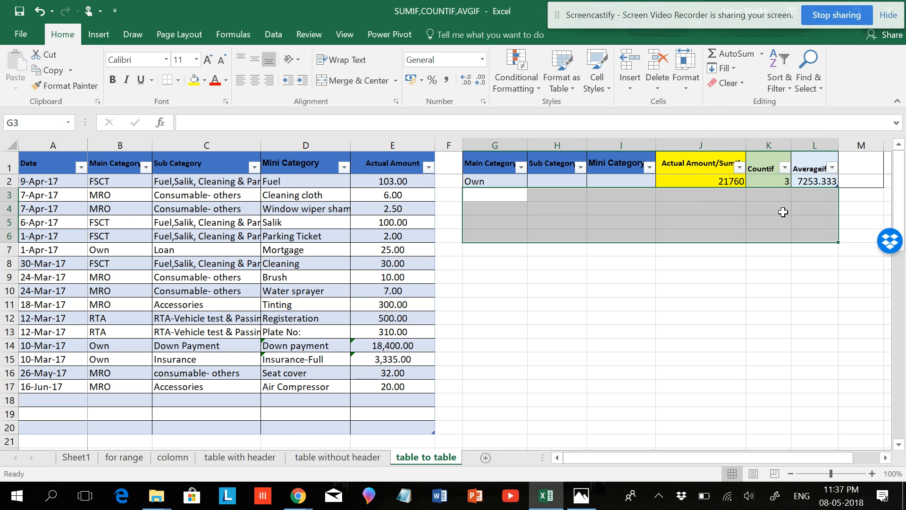
Step: Review the AVERAGEIF formula in L2 against the expense table's Main Category column
click(824, 182)
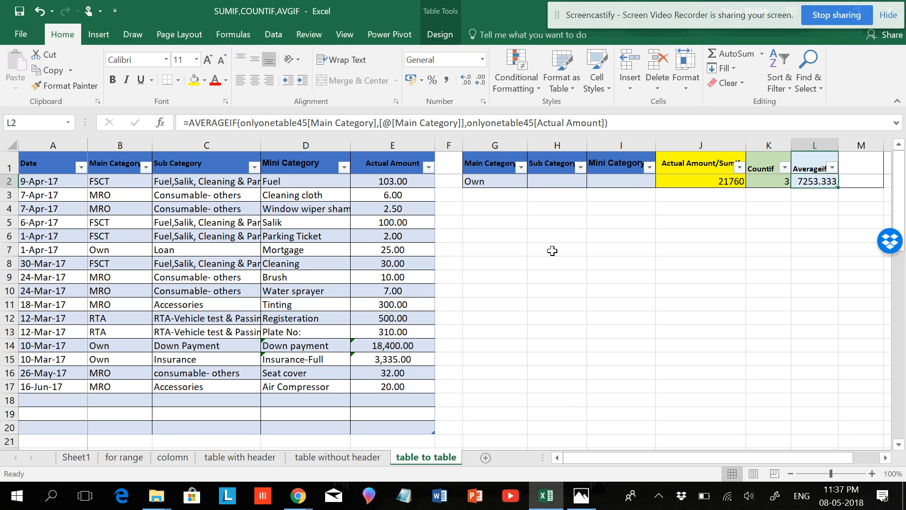
click(121, 142)
click(127, 163)
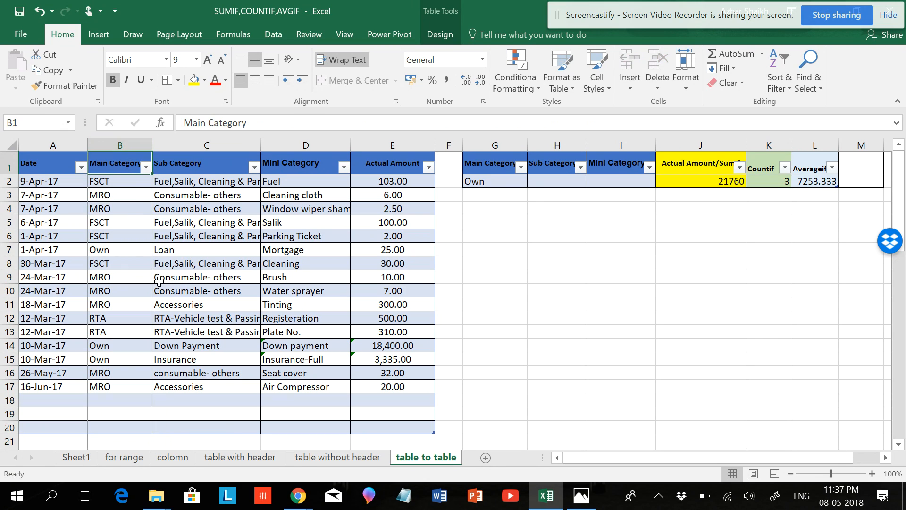